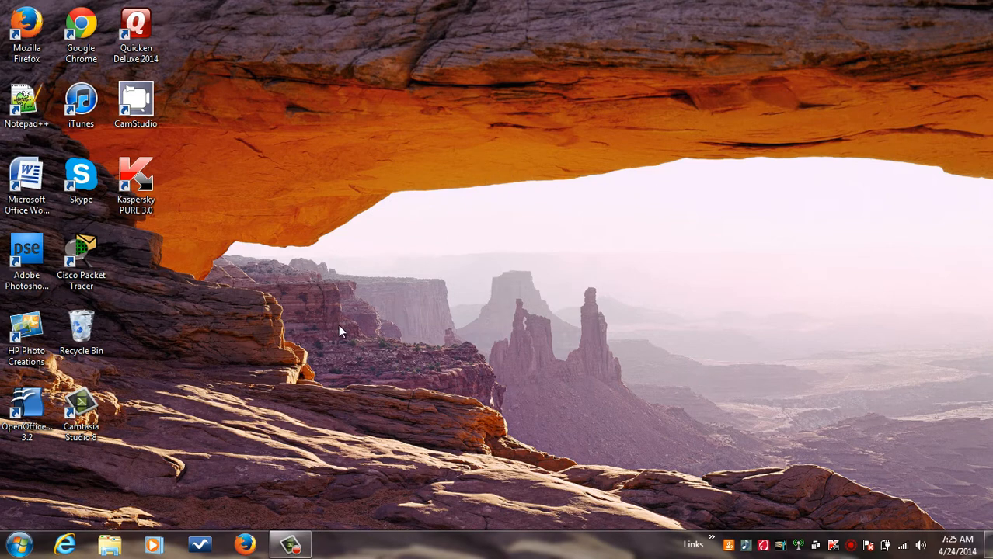
- Create a folder named "VHD storage" in the root of Local Disk (C:)
{"action": "left_click", "coordinate": [19, 549]}
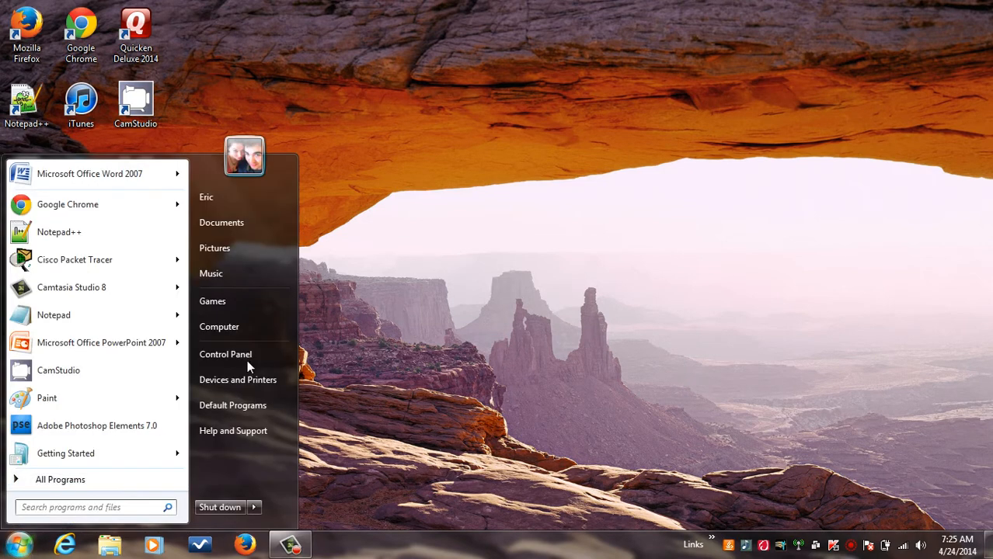
{"action": "left_click", "coordinate": [237, 329]}
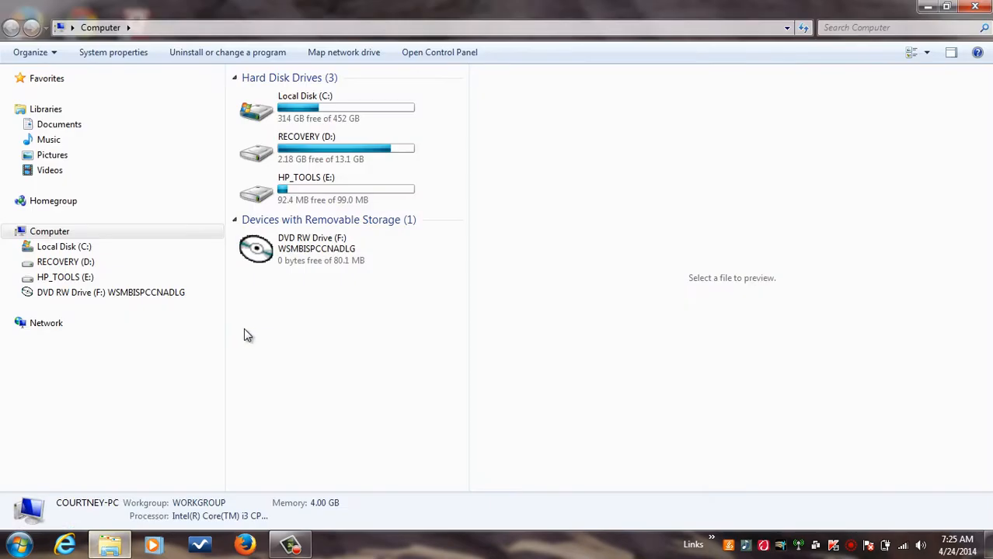
{"action": "double_click", "coordinate": [327, 104]}
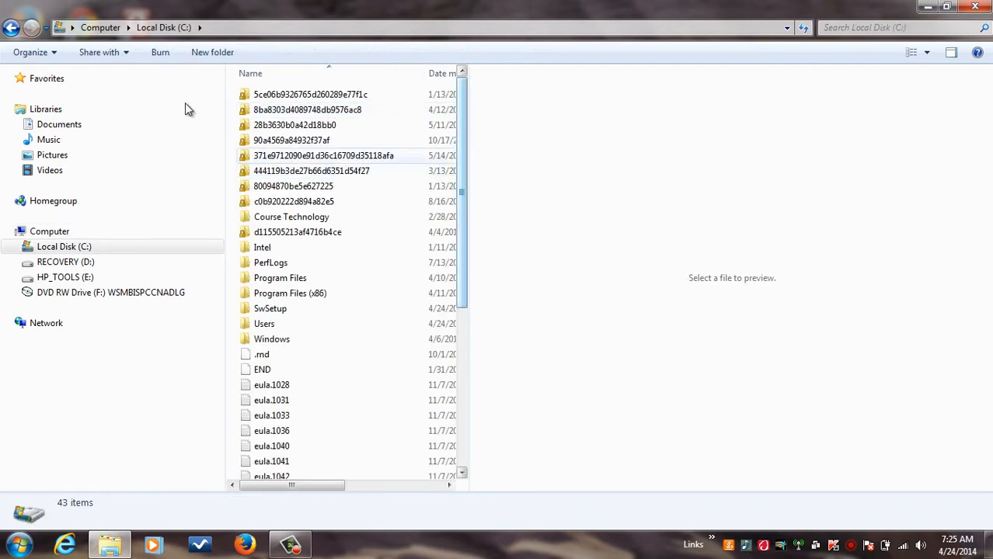
{"action": "left_click", "coordinate": [218, 54]}
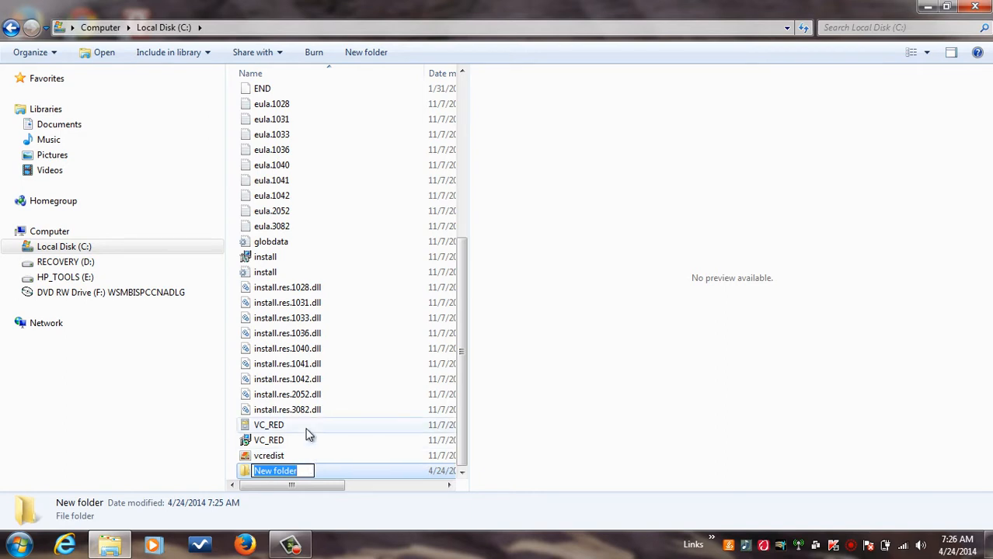
{"action": "type", "text": "VHD"}
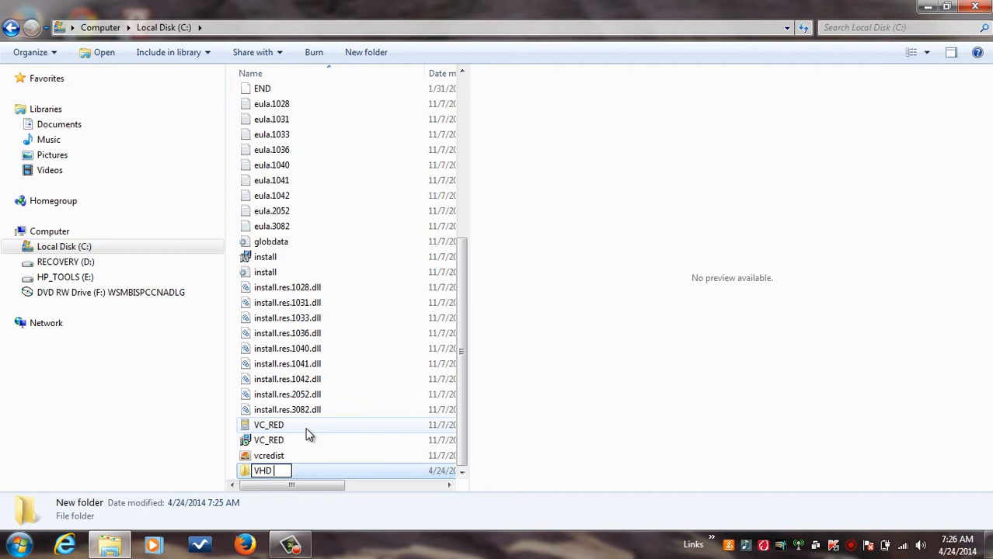
{"action": "type", "text": " storage"}
{"action": "key", "text": "Return"}
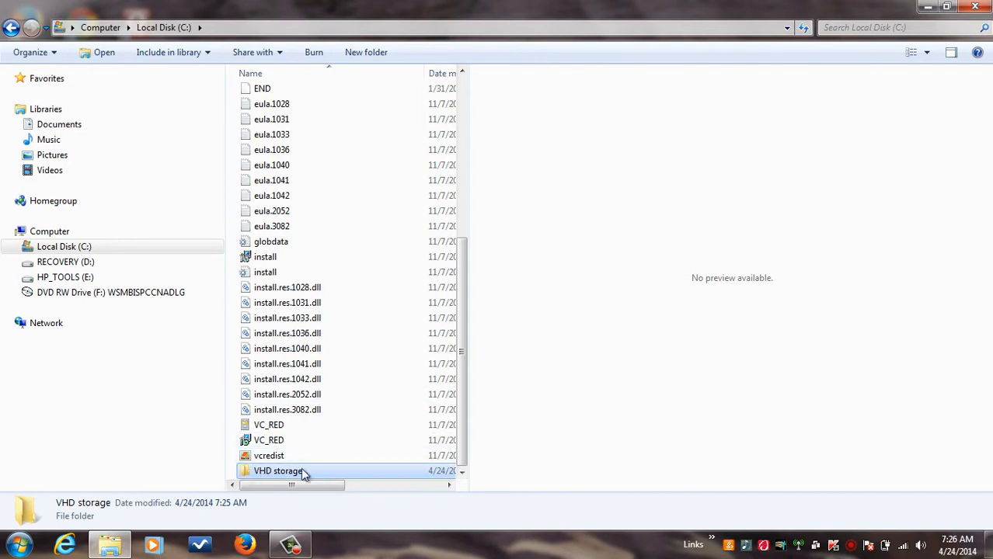
- Open Computer Management and display Disk Management
{"action": "left_click", "coordinate": [21, 546]}
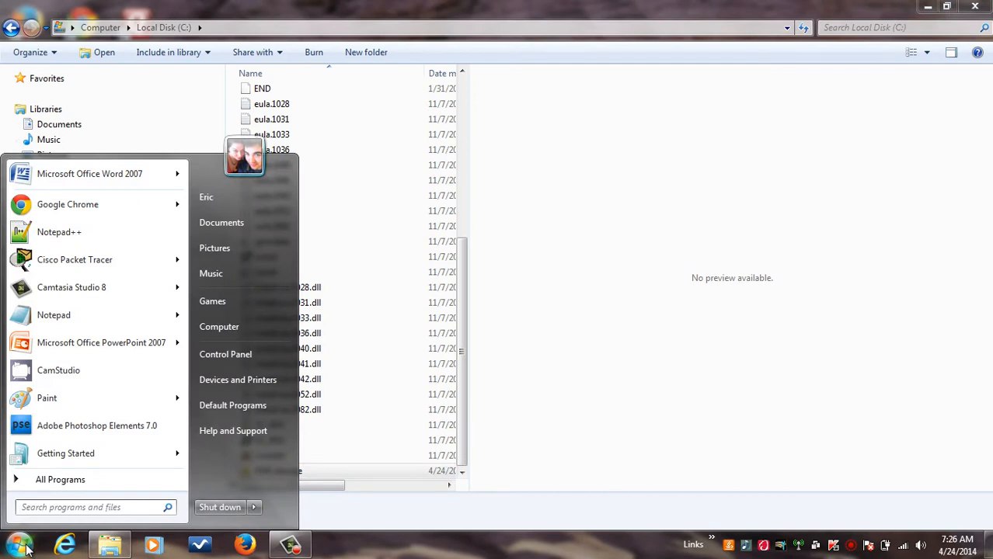
{"action": "right_click", "coordinate": [239, 330]}
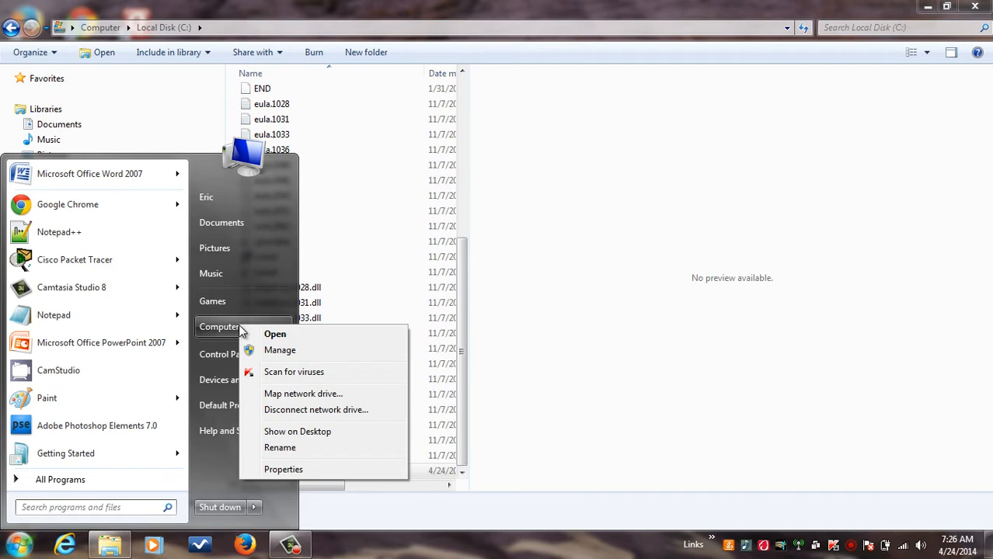
{"action": "left_click", "coordinate": [284, 350]}
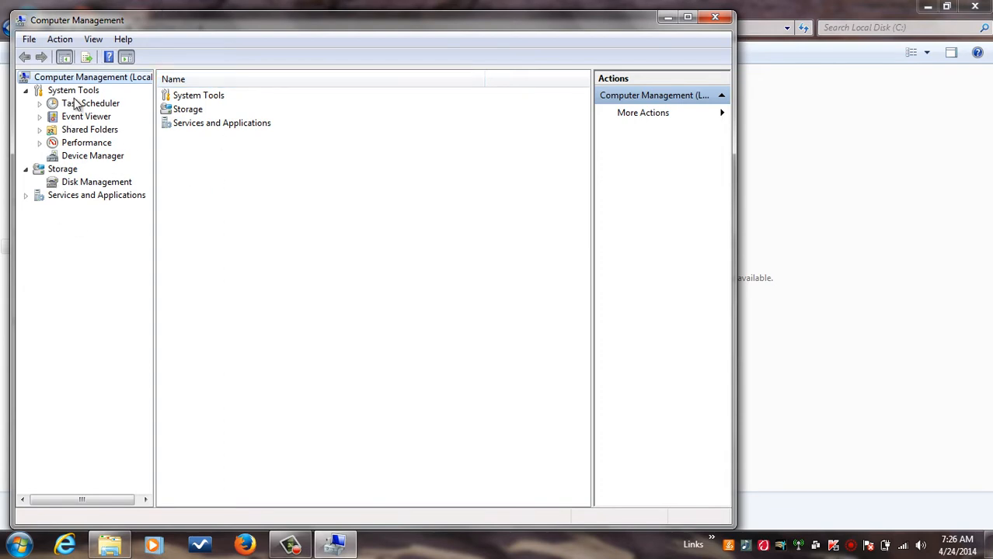
{"action": "left_click", "coordinate": [90, 185]}
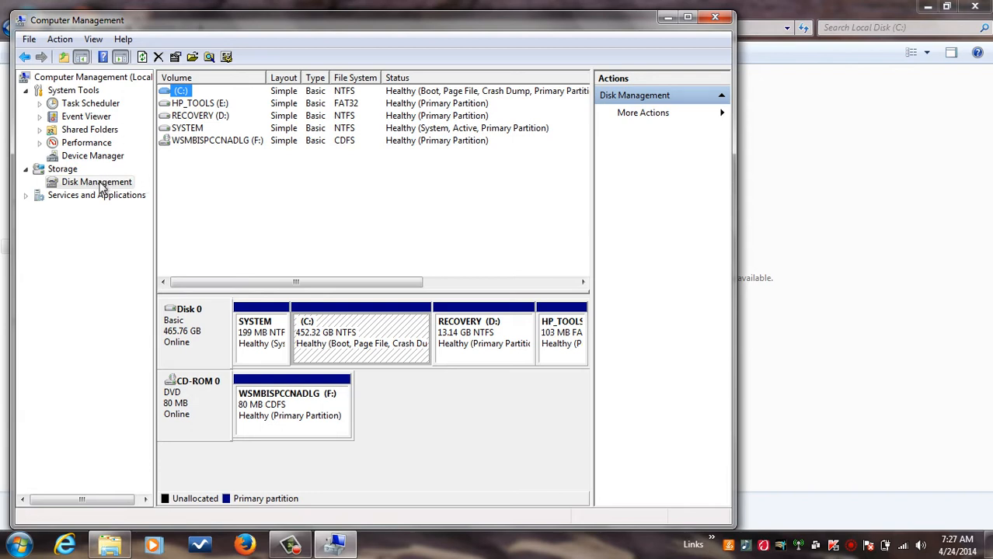
- Start creating a virtual hard disk and set its location to a file named Version1AppFiles in C:\VHD storage
{"action": "right_click", "coordinate": [98, 184]}
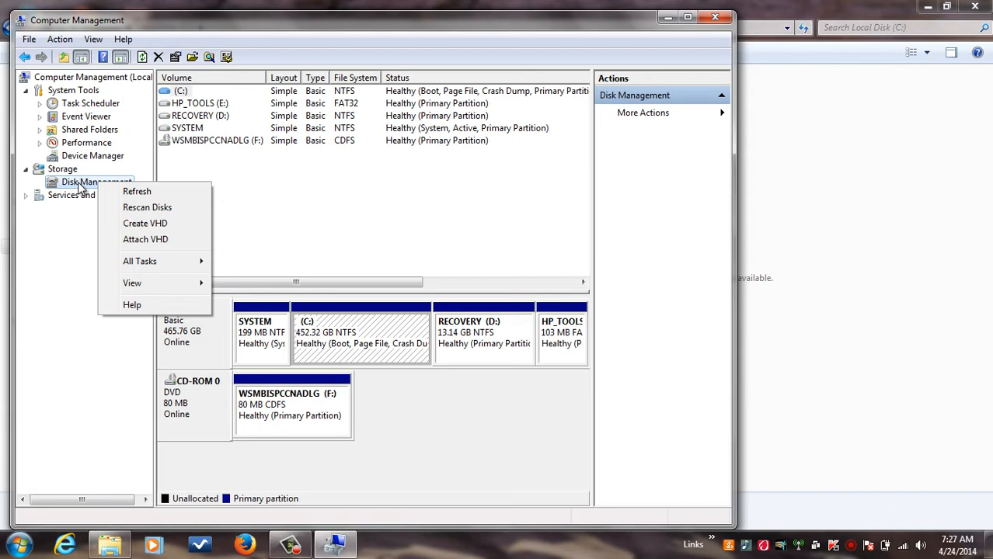
{"action": "left_click", "coordinate": [151, 224]}
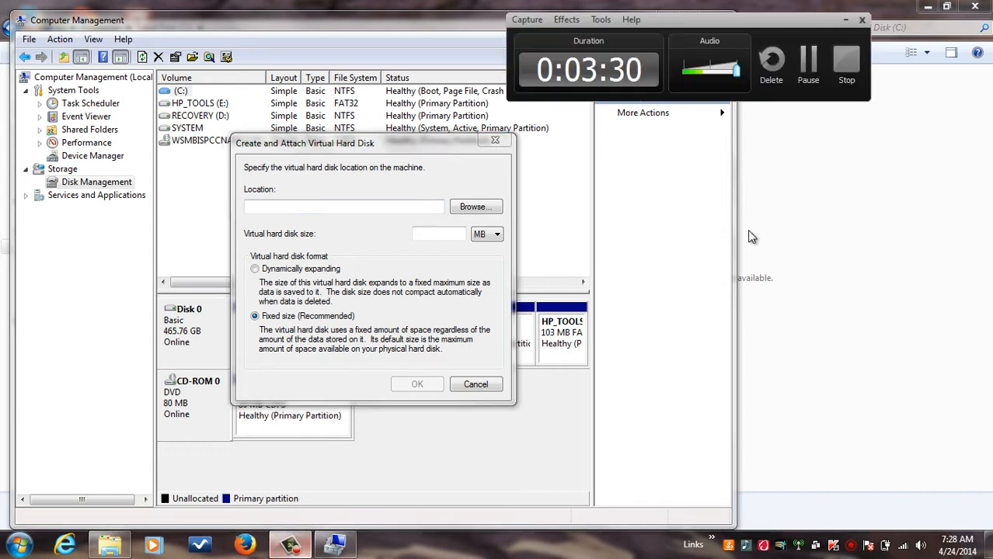
{"action": "left_click", "coordinate": [808, 62]}
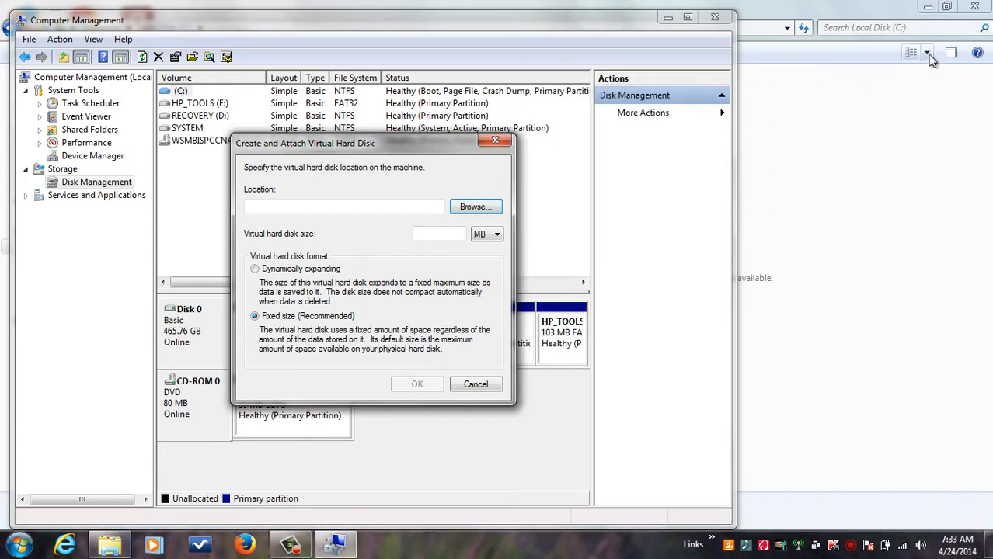
{"action": "left_click", "coordinate": [479, 209]}
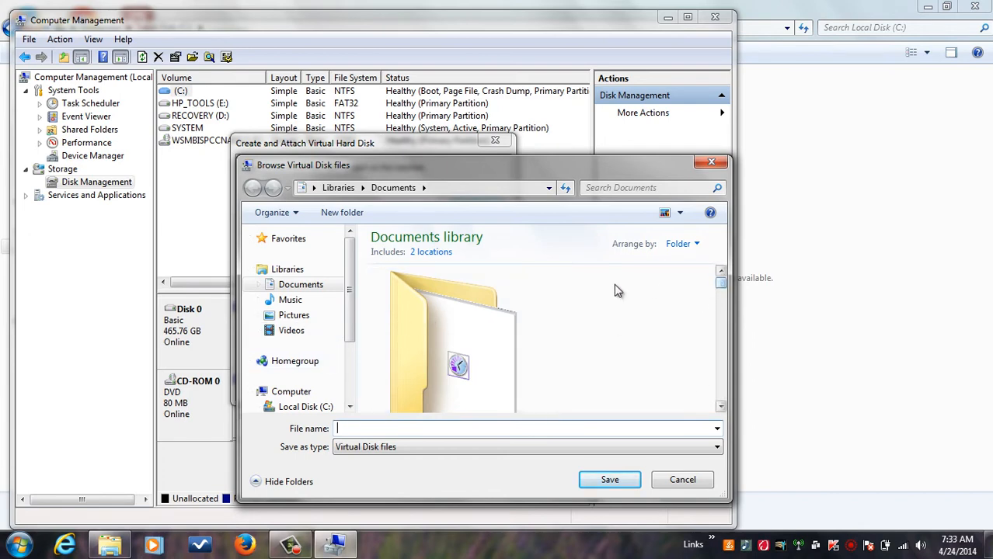
{"action": "scroll", "coordinate": [346, 327], "scroll_direction": "down", "scroll_amount": 2}
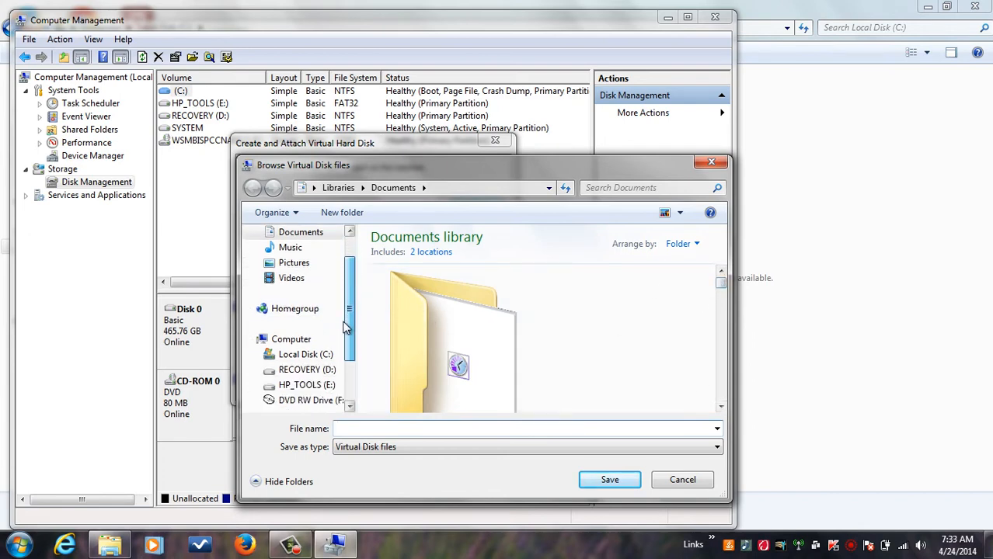
{"action": "left_click", "coordinate": [304, 355]}
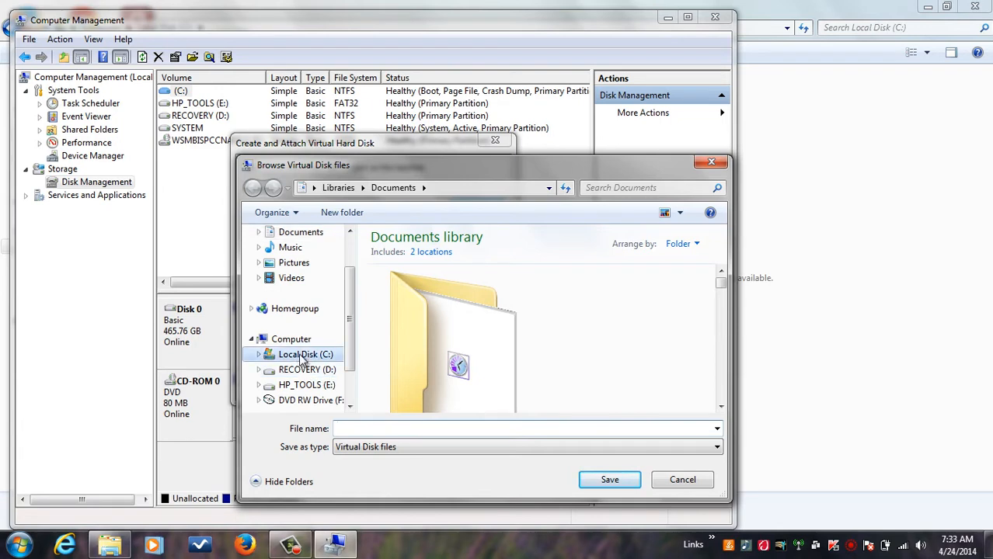
{"action": "left_click_drag", "start_coordinate": [723, 280], "coordinate": [709, 387]}
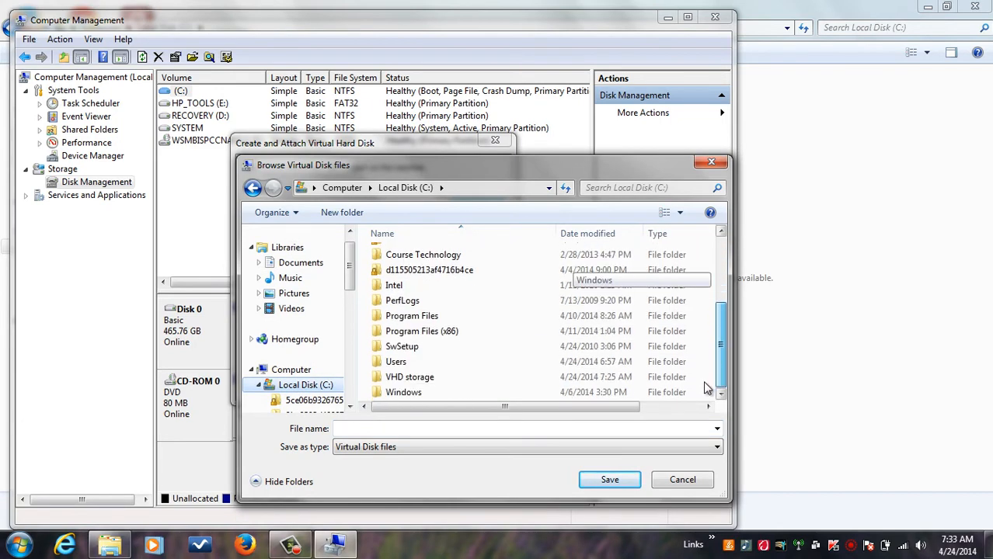
{"action": "double_click", "coordinate": [419, 380]}
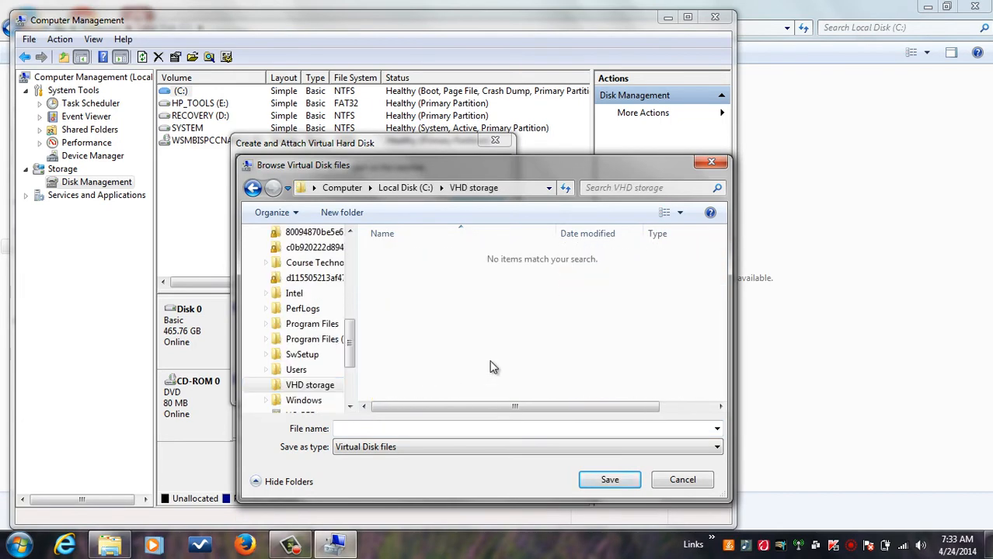
{"action": "left_click", "coordinate": [406, 429]}
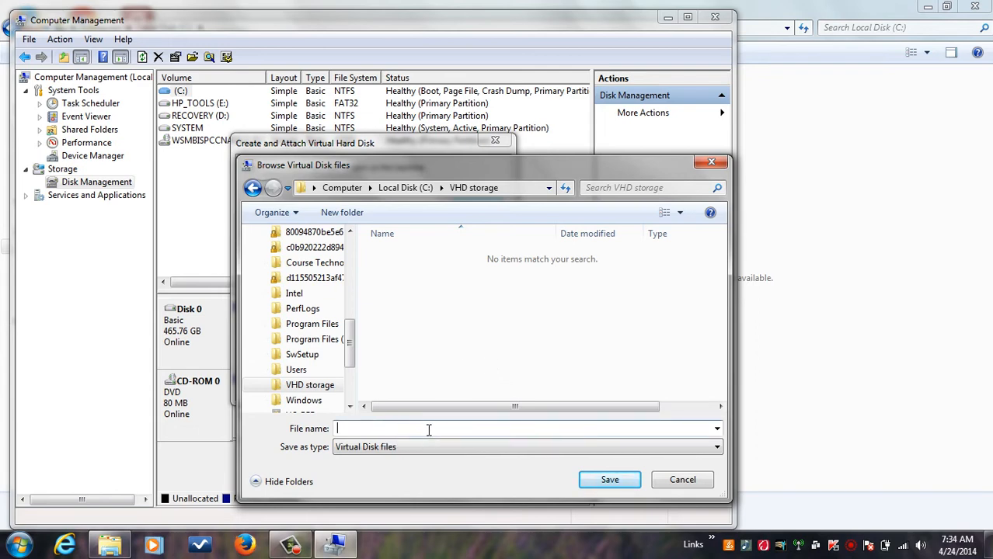
{"action": "type", "text": "Version1AppFiles"}
{"action": "left_click", "coordinate": [615, 480]}
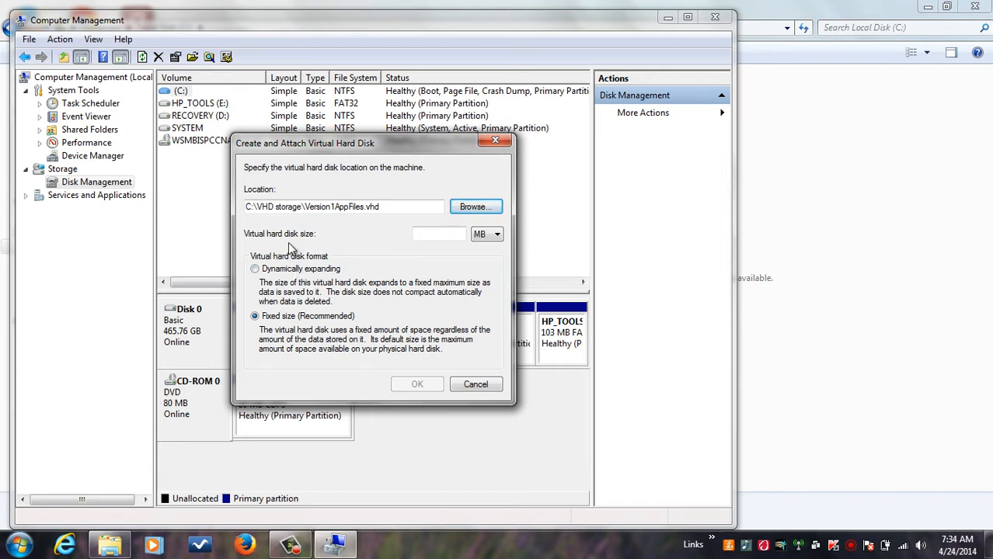
- Set the virtual hard disk size to 50 MB, choose the dynamically expanding format, and create the disk
{"action": "left_click", "coordinate": [449, 236]}
{"action": "type", "text": "5"}
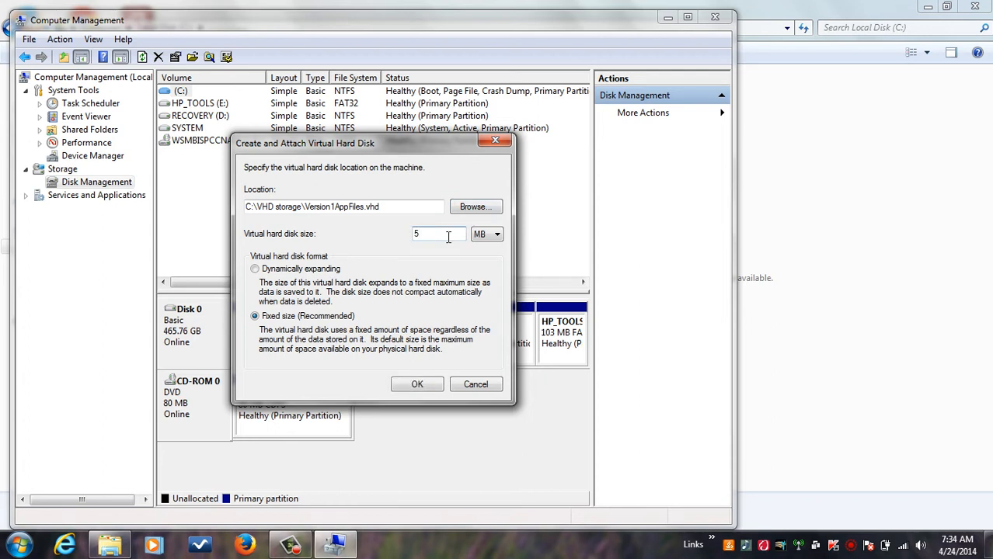
{"action": "type", "text": "0"}
{"action": "left_click", "coordinate": [483, 248]}
{"action": "left_click", "coordinate": [255, 270]}
{"action": "left_click", "coordinate": [412, 384]}
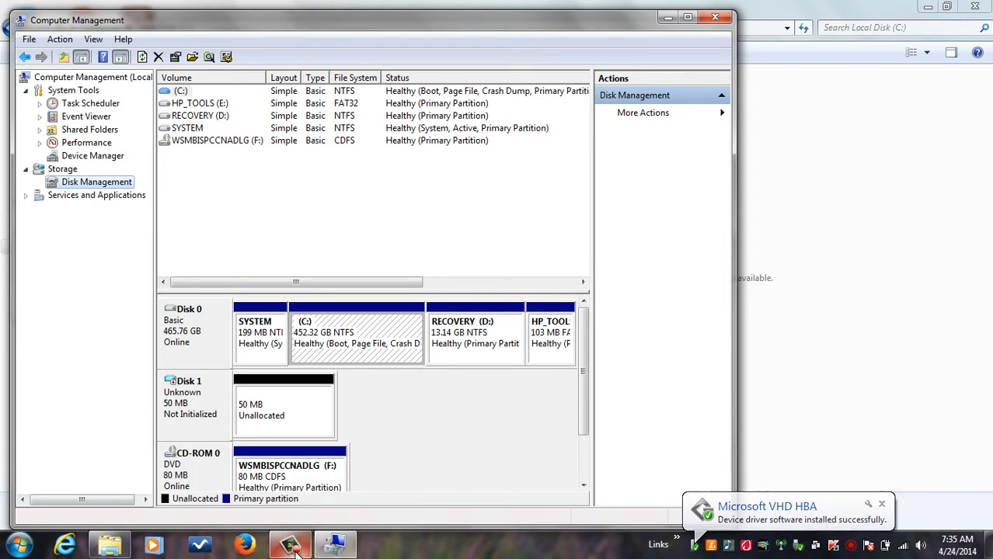
{"action": "mouse_move", "coordinate": [298, 550]}
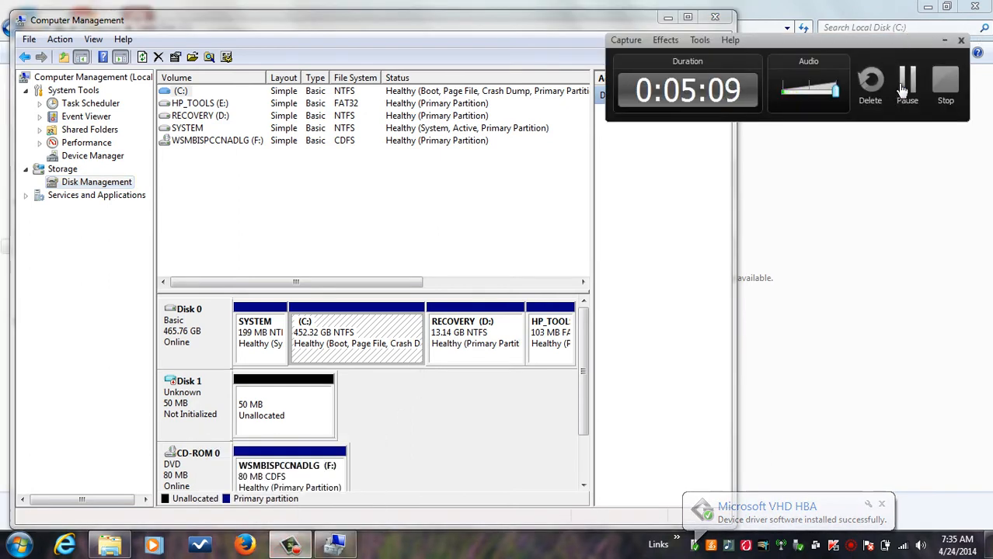
{"action": "left_click", "coordinate": [909, 77]}
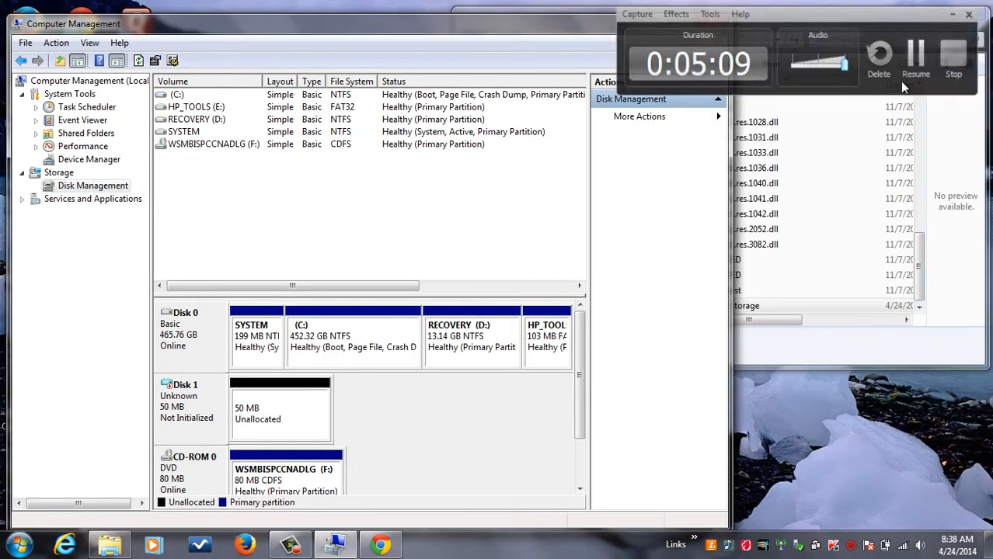
- Initialize Disk 1 with the MBR (Master Boot Record) partition style
{"action": "mouse_move", "coordinate": [401, 24]}
{"action": "left_mouse_down"}
{"action": "mouse_move", "coordinate": [471, 29]}
{"action": "mouse_move", "coordinate": [414, 15]}
{"action": "left_mouse_up"}
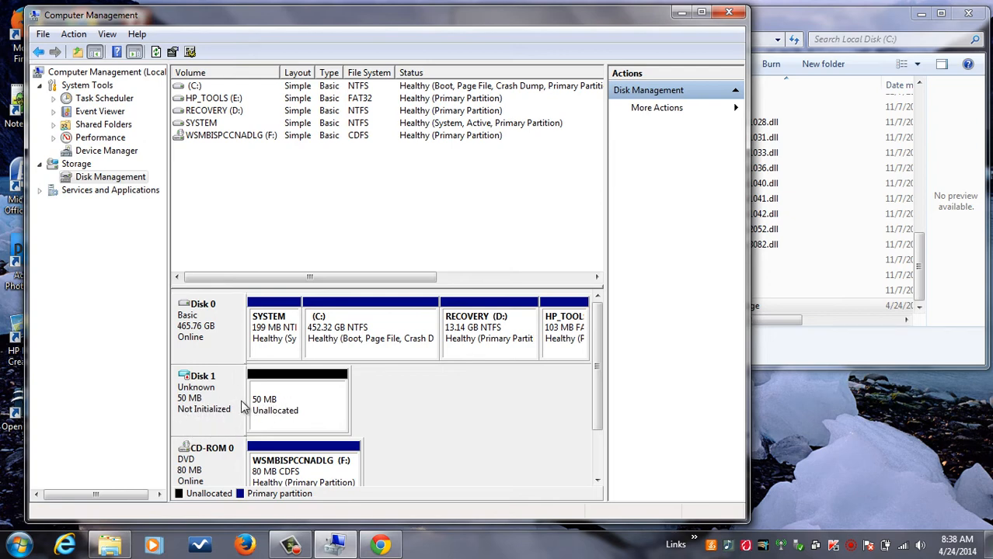
{"action": "right_click", "coordinate": [200, 398]}
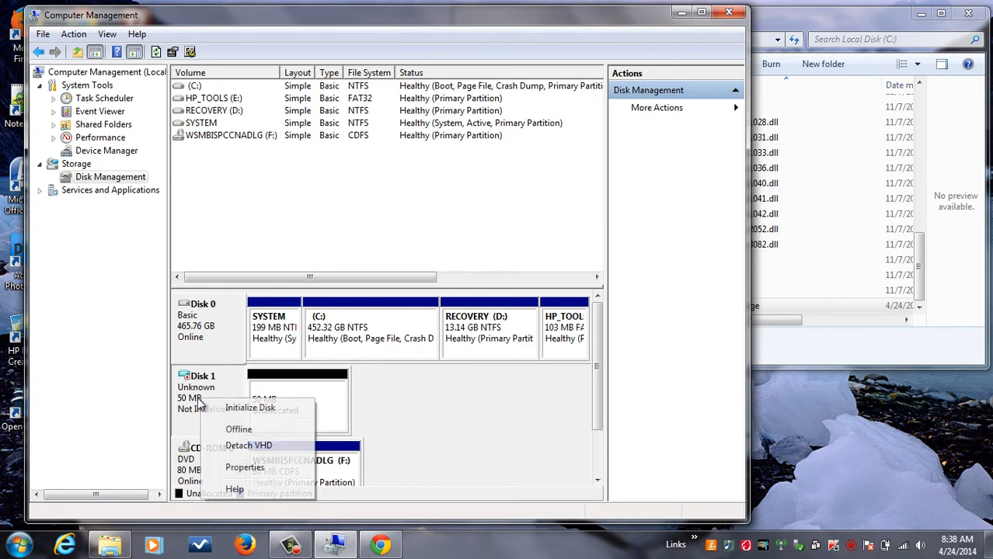
{"action": "left_click", "coordinate": [289, 410]}
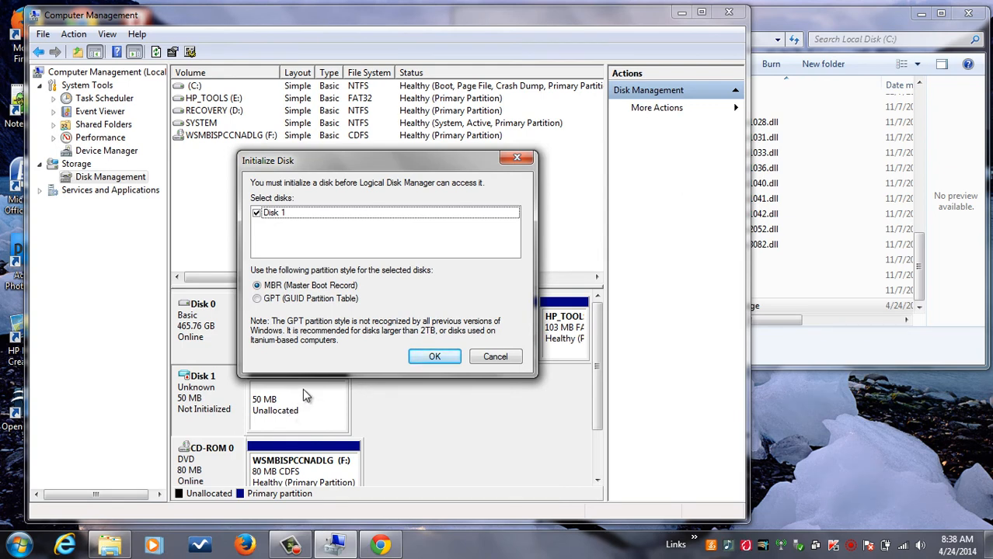
{"action": "left_click", "coordinate": [435, 358]}
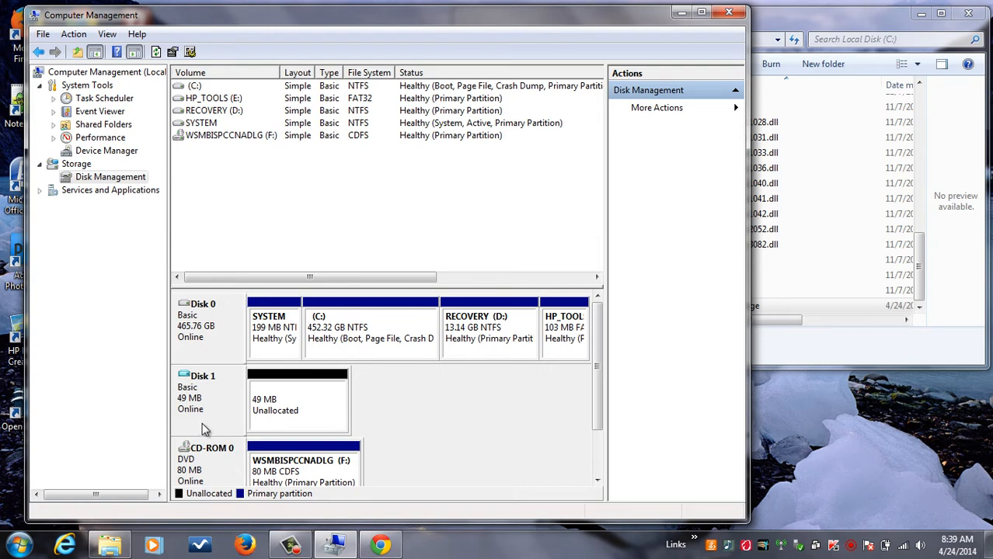
- Set up a new simple volume in Disk 1's unallocated space with a size of 47 MB and drive letter G
{"action": "right_click", "coordinate": [289, 408]}
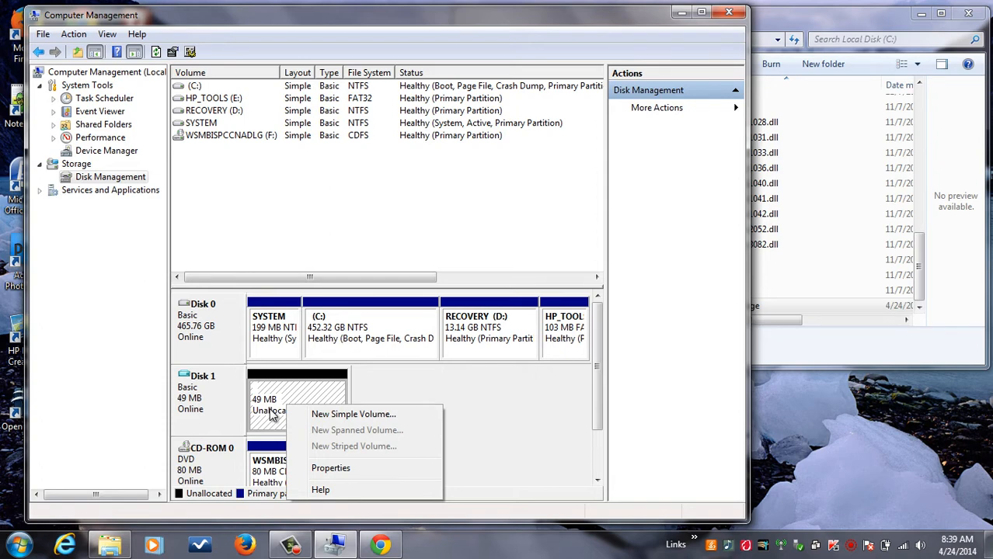
{"action": "left_click", "coordinate": [346, 418]}
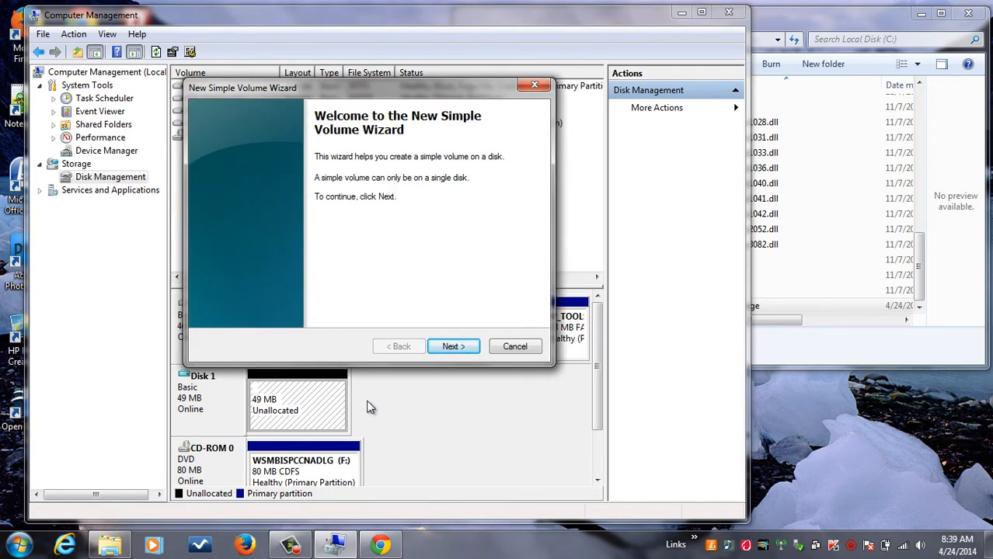
{"action": "left_click", "coordinate": [450, 354]}
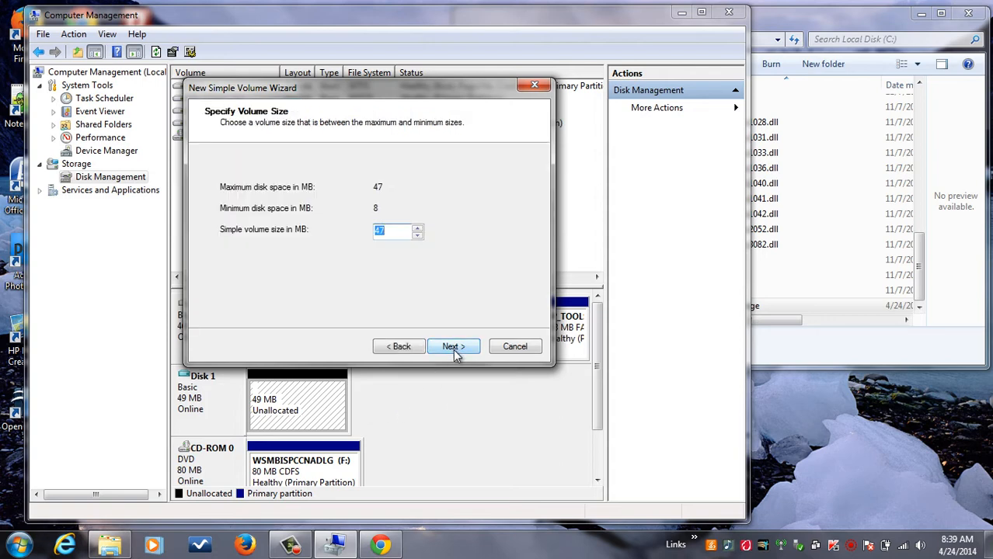
{"action": "left_click", "coordinate": [455, 347]}
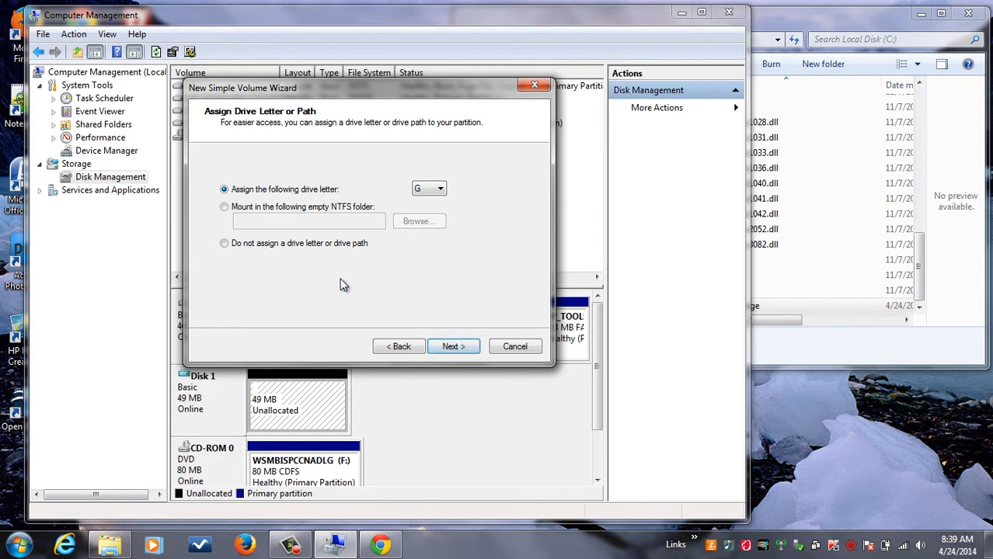
{"action": "left_click", "coordinate": [401, 347]}
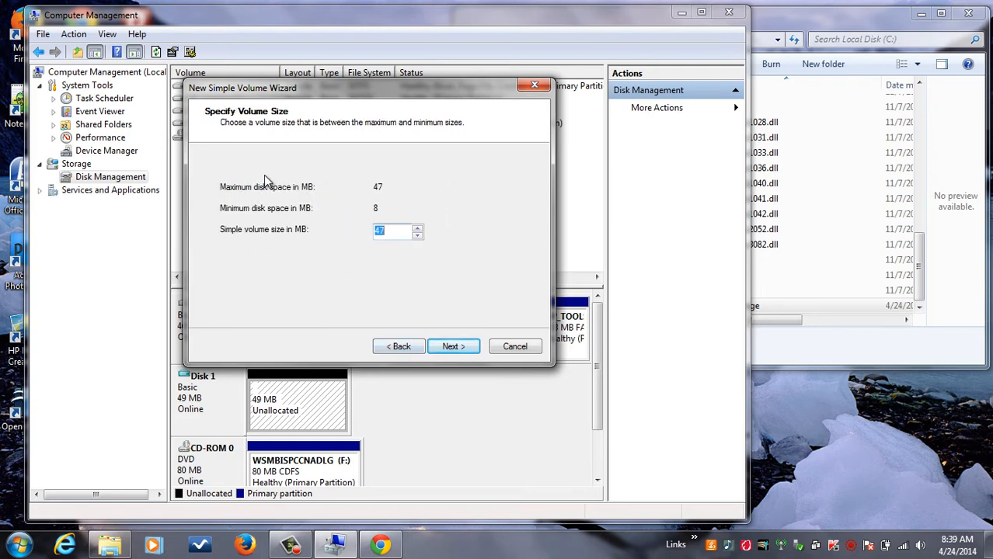
{"action": "left_click", "coordinate": [452, 347]}
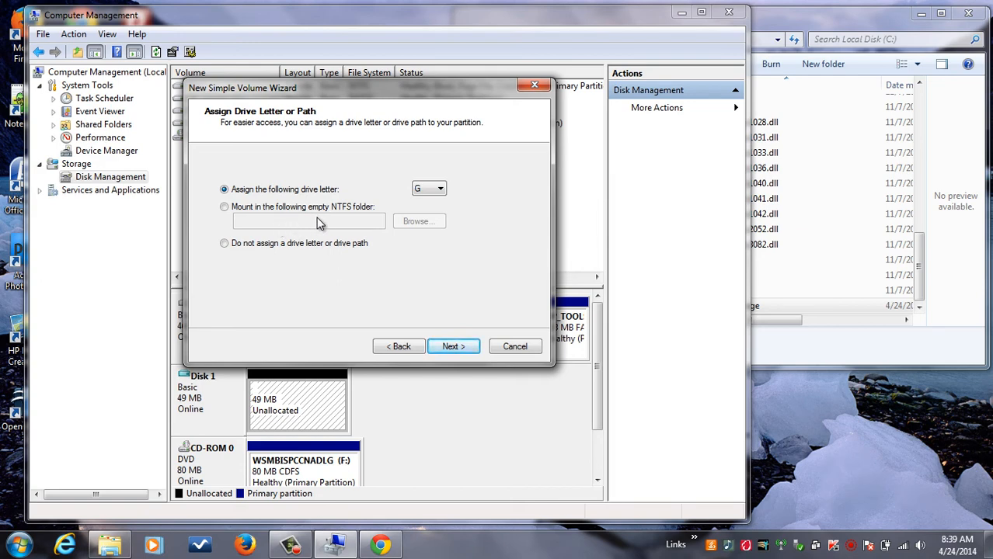
{"action": "left_click", "coordinate": [441, 190]}
{"action": "left_click", "coordinate": [442, 192]}
{"action": "left_click", "coordinate": [290, 545]}
{"action": "left_click", "coordinate": [917, 58]}
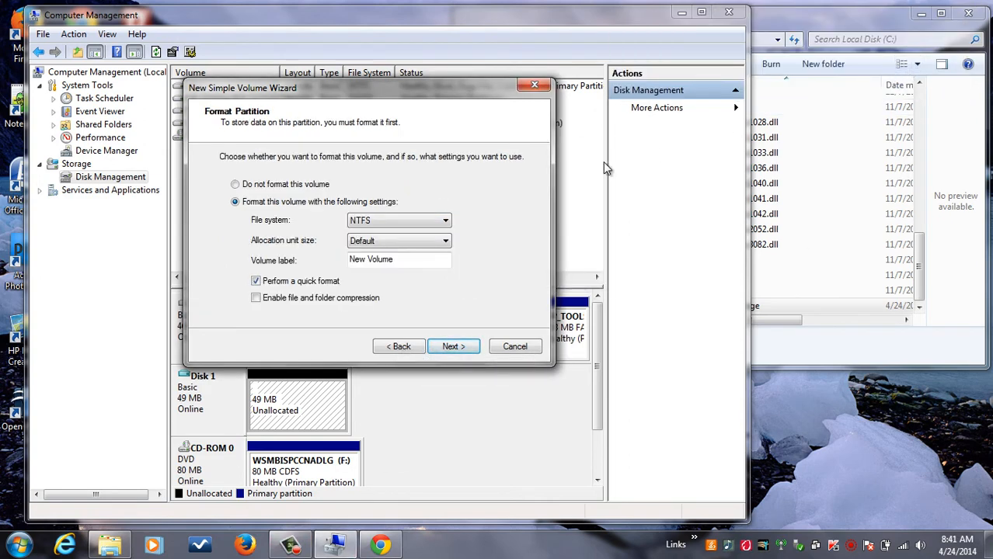
- Quick-format the new volume as NTFS with default allocation unit size and label New Volume, finish the wizard, and decline the virus scan
{"action": "left_click", "coordinate": [458, 349]}
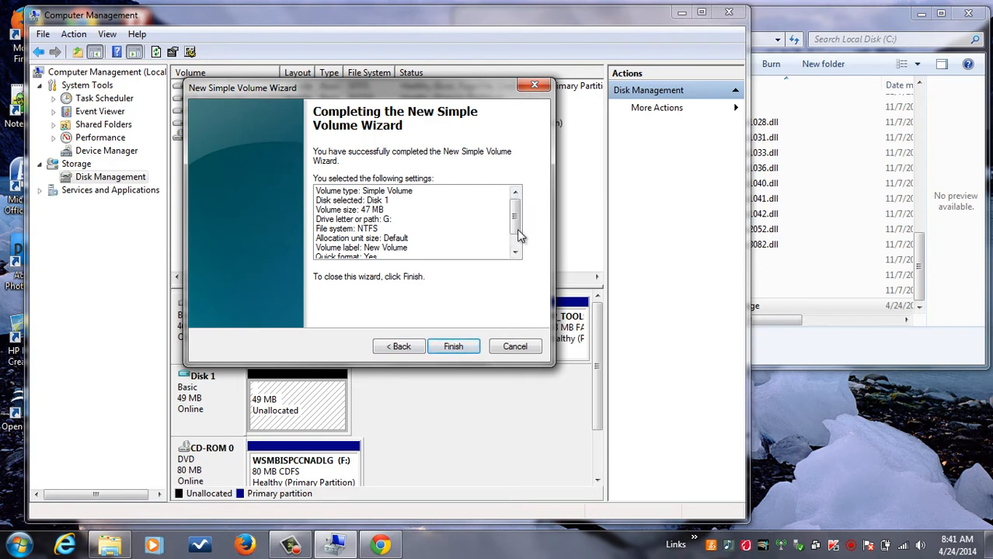
{"action": "mouse_move", "coordinate": [515, 230]}
{"action": "left_mouse_down"}
{"action": "mouse_move", "coordinate": [515, 247]}
{"action": "mouse_move", "coordinate": [516, 218]}
{"action": "left_mouse_up"}
{"action": "left_click", "coordinate": [449, 347]}
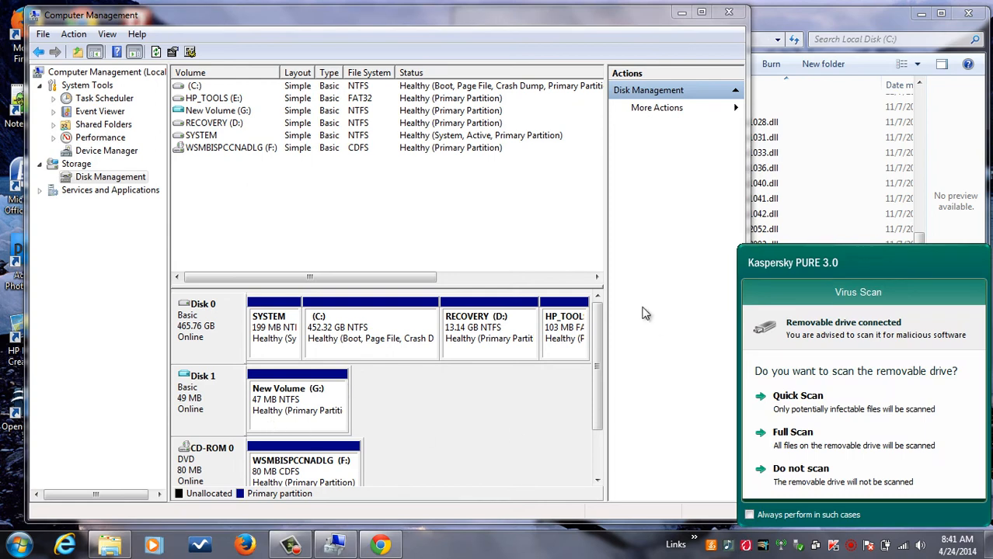
{"action": "left_click", "coordinate": [800, 471]}
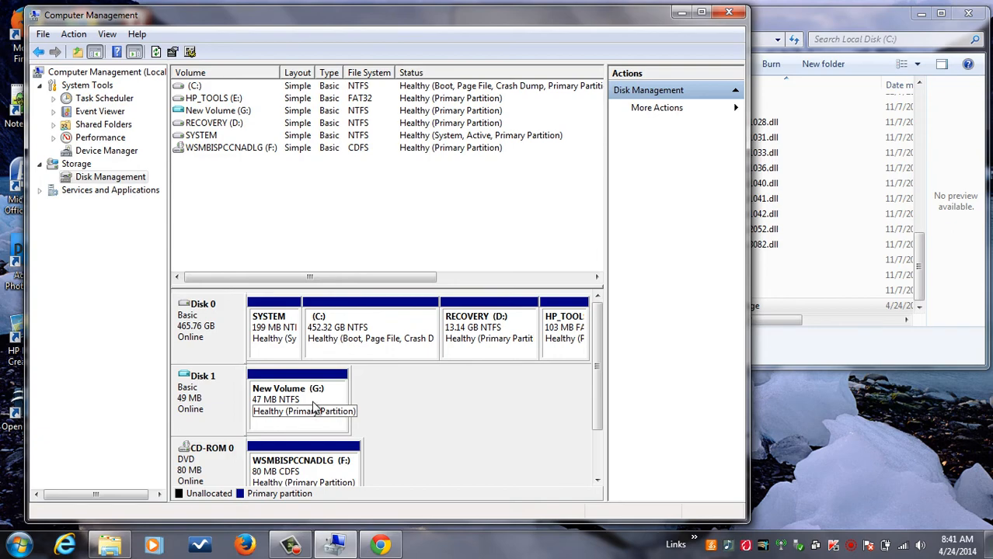
- Close Computer Management and the Local Disk (C:) folder window
{"action": "left_click", "coordinate": [738, 19]}
{"action": "left_click_drag", "start_coordinate": [741, 22], "coordinate": [574, 36]}
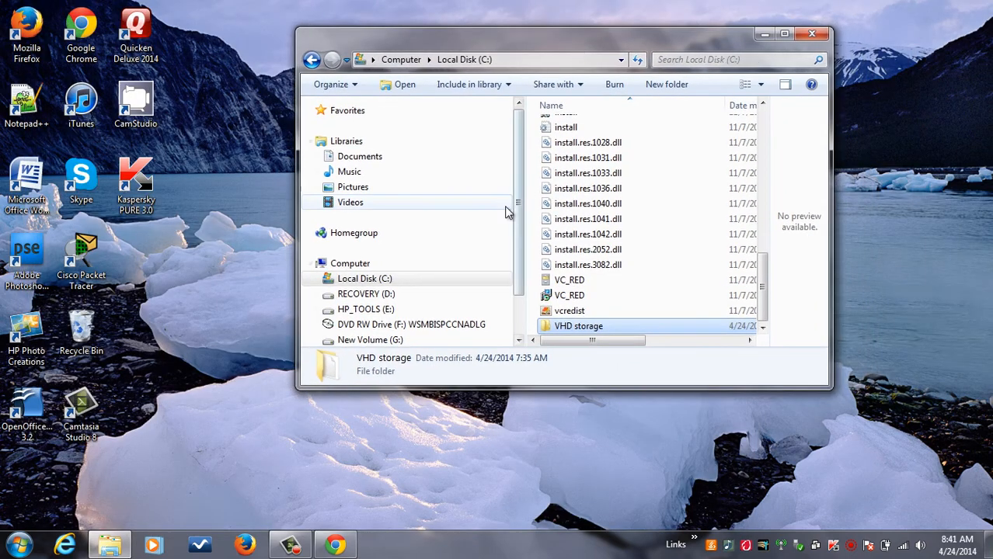
{"action": "scroll", "coordinate": [523, 190], "scroll_direction": "down", "scroll_amount": 1}
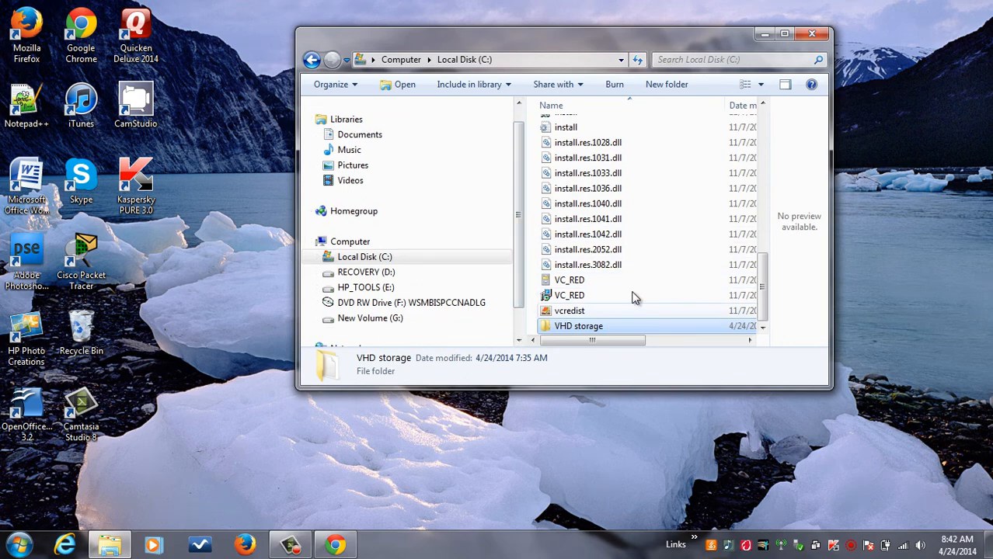
{"action": "left_click", "coordinate": [813, 34]}
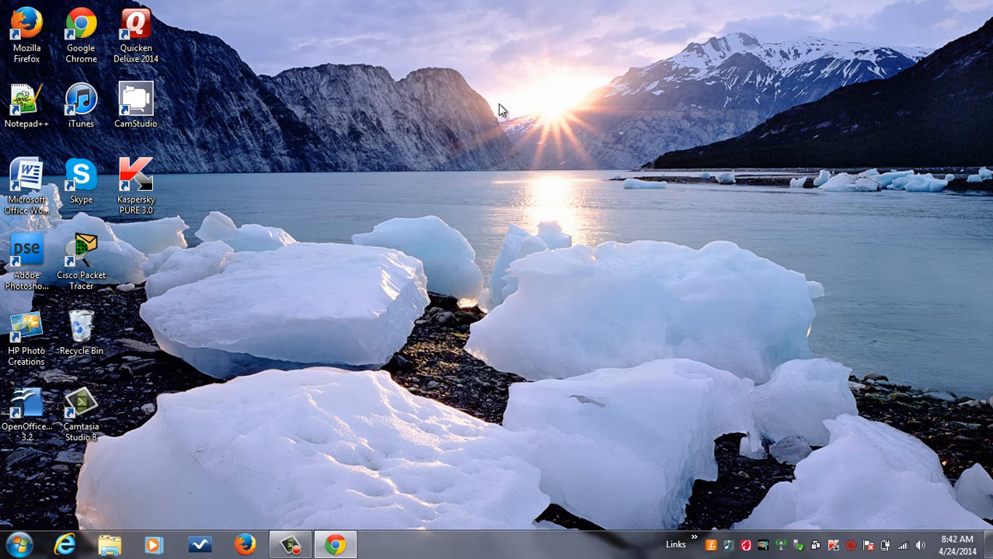
- Browse to the VHD storage folder on Local Disk (C:) and try to open Version1AppFiles.vhd, dismissing the File Scout dialog
{"action": "left_click", "coordinate": [19, 546]}
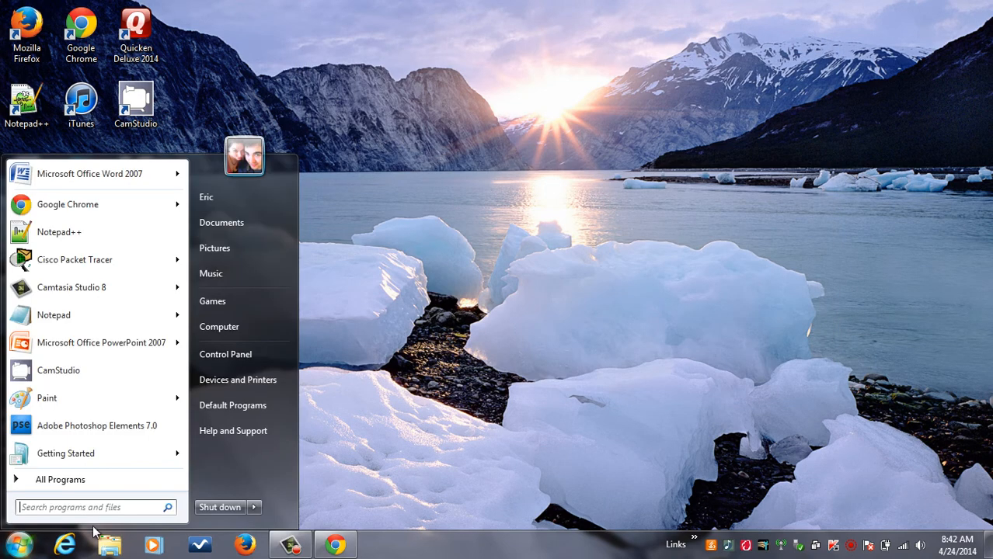
{"action": "left_click", "coordinate": [265, 329]}
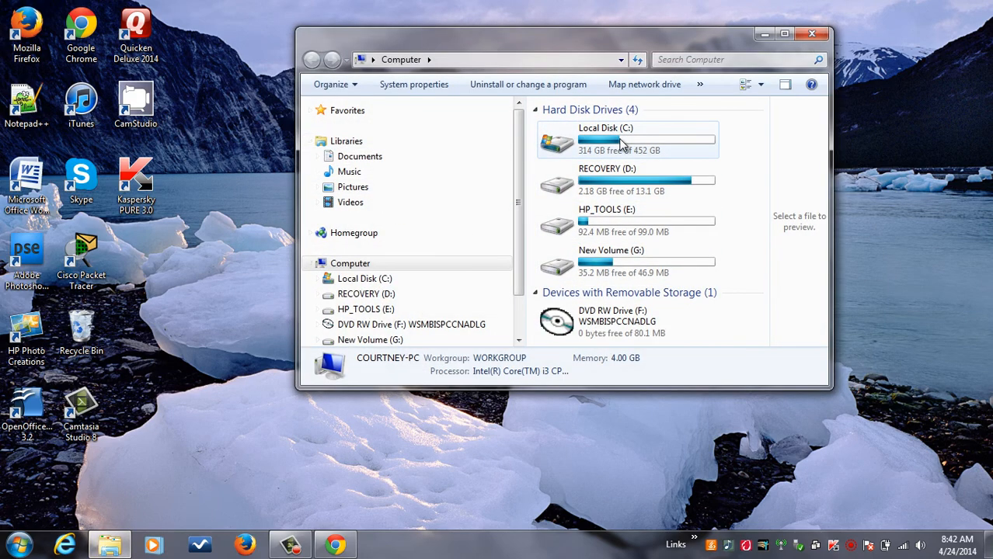
{"action": "double_click", "coordinate": [622, 144]}
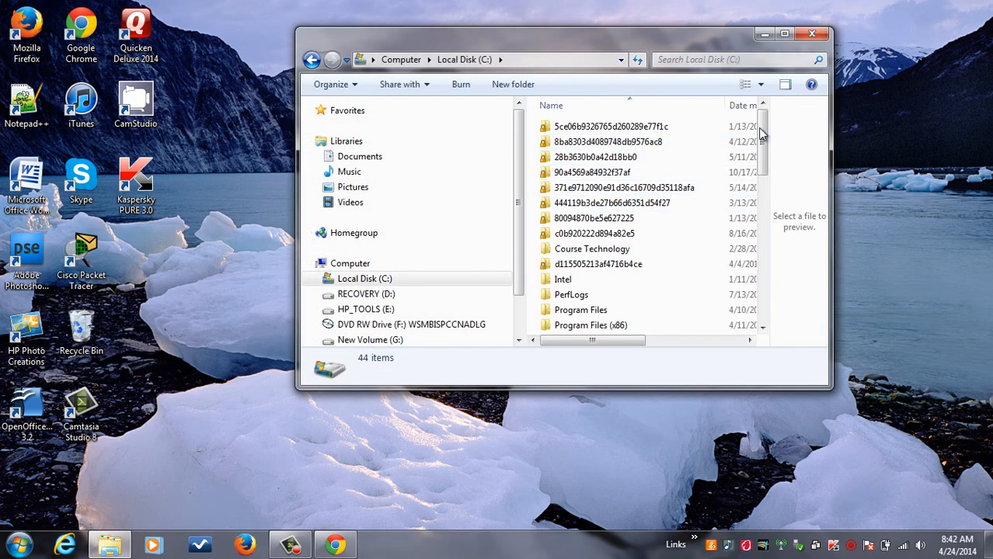
{"action": "left_click_drag", "start_coordinate": [762, 135], "coordinate": [769, 321]}
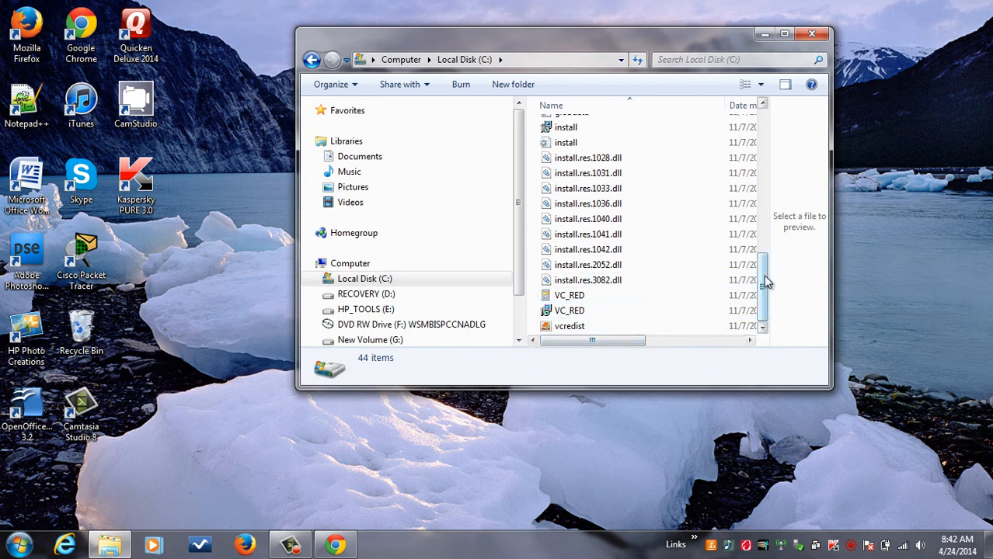
{"action": "left_click_drag", "start_coordinate": [764, 277], "coordinate": [779, 180]}
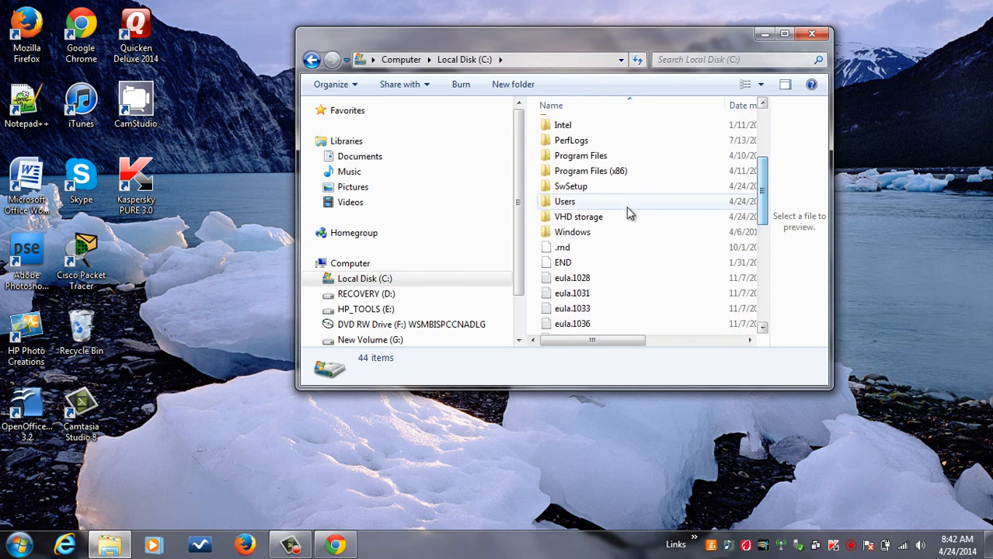
{"action": "double_click", "coordinate": [606, 218]}
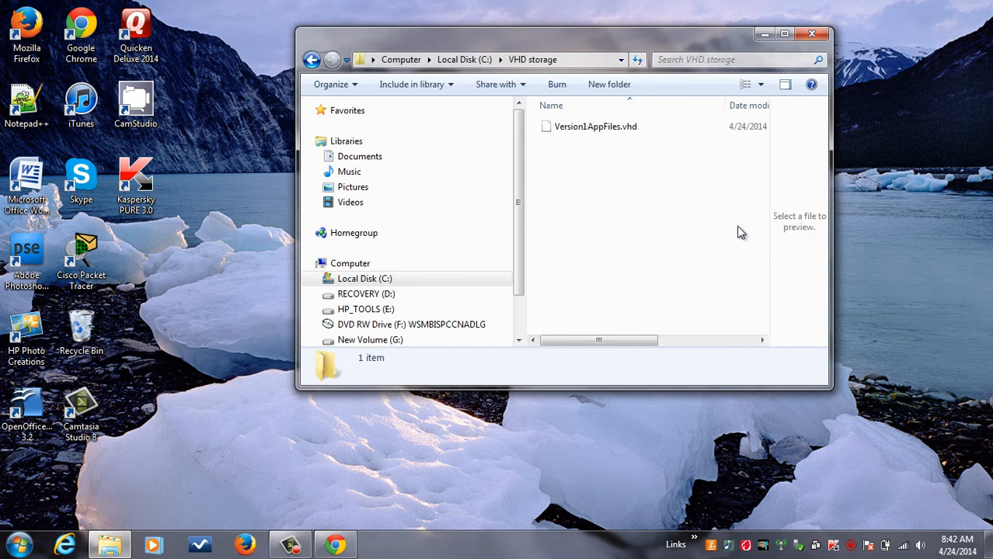
{"action": "double_click", "coordinate": [620, 132]}
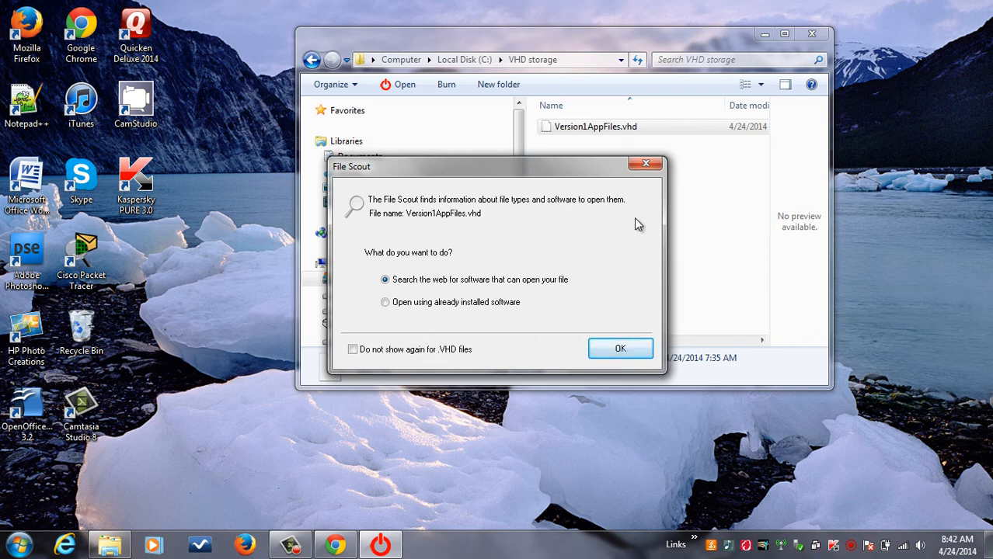
{"action": "left_click", "coordinate": [650, 166]}
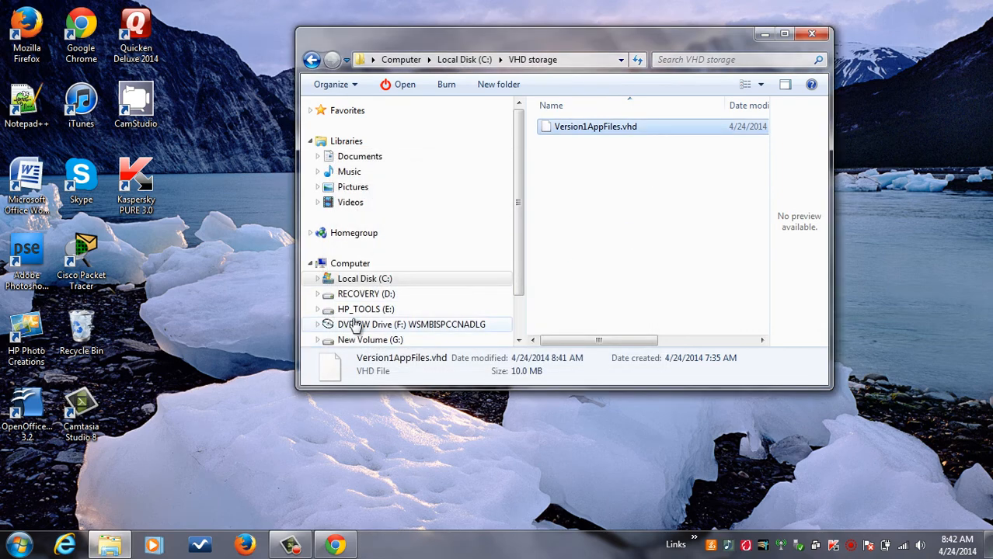
- Examine the general properties of New Volume (G:), including its used space, free space and capacity, and close the properties and folder windows
{"action": "left_click_drag", "start_coordinate": [522, 215], "coordinate": [519, 249]}
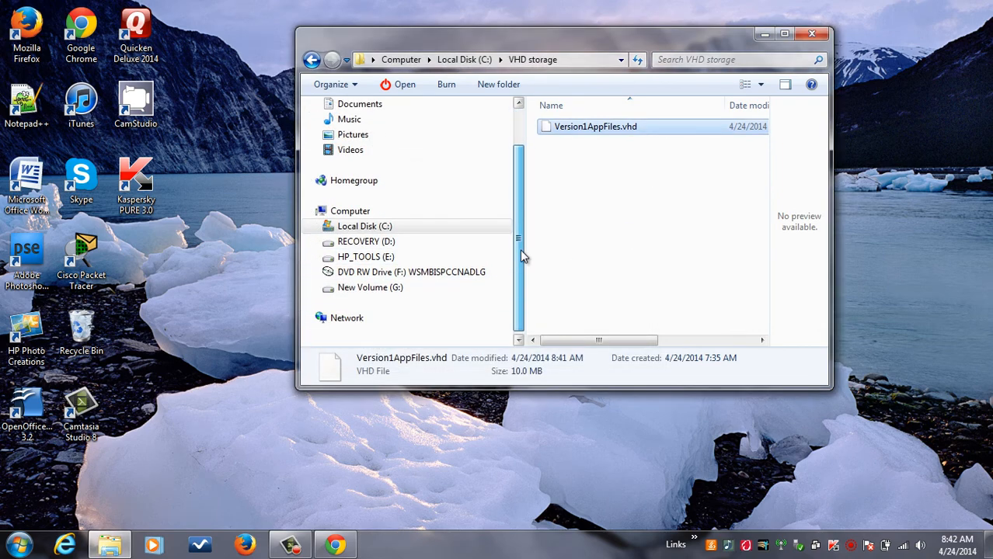
{"action": "right_click", "coordinate": [392, 292]}
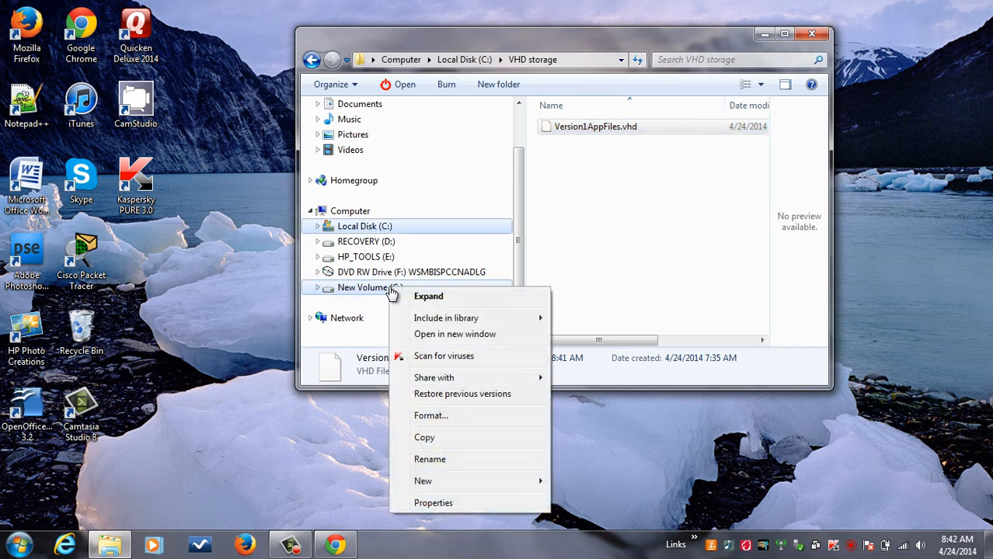
{"action": "left_click", "coordinate": [439, 503]}
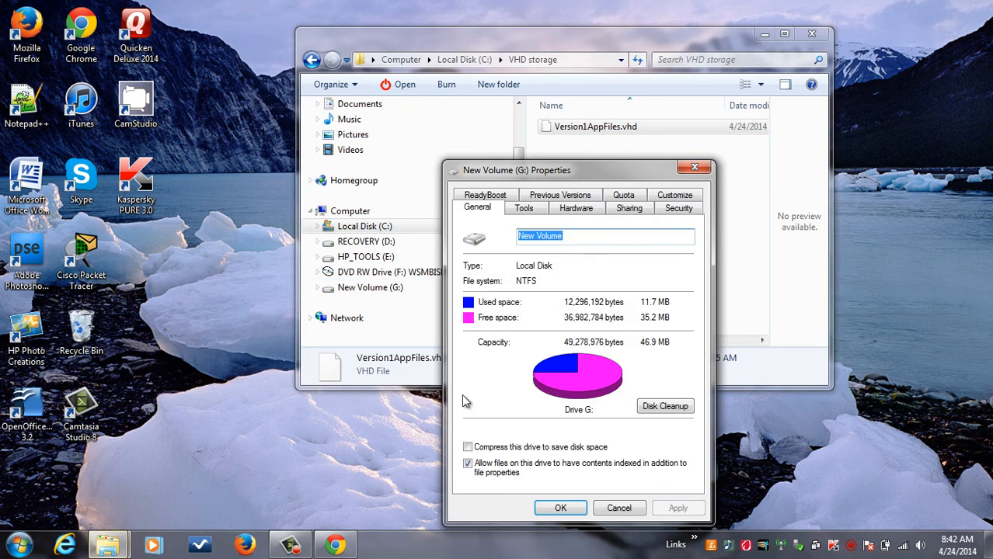
{"action": "left_click_drag", "start_coordinate": [577, 171], "coordinate": [569, 52]}
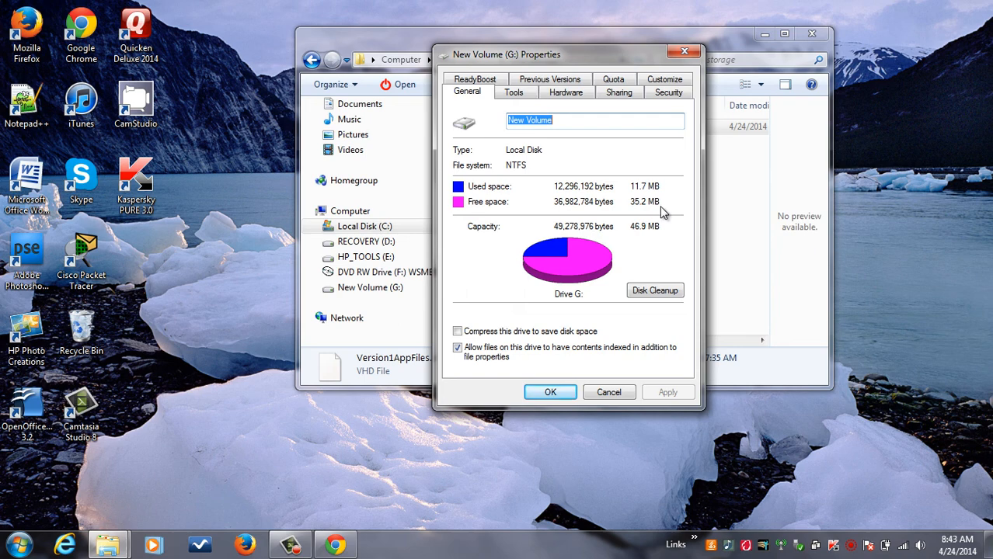
{"action": "left_click_drag", "start_coordinate": [489, 54], "coordinate": [515, 45]}
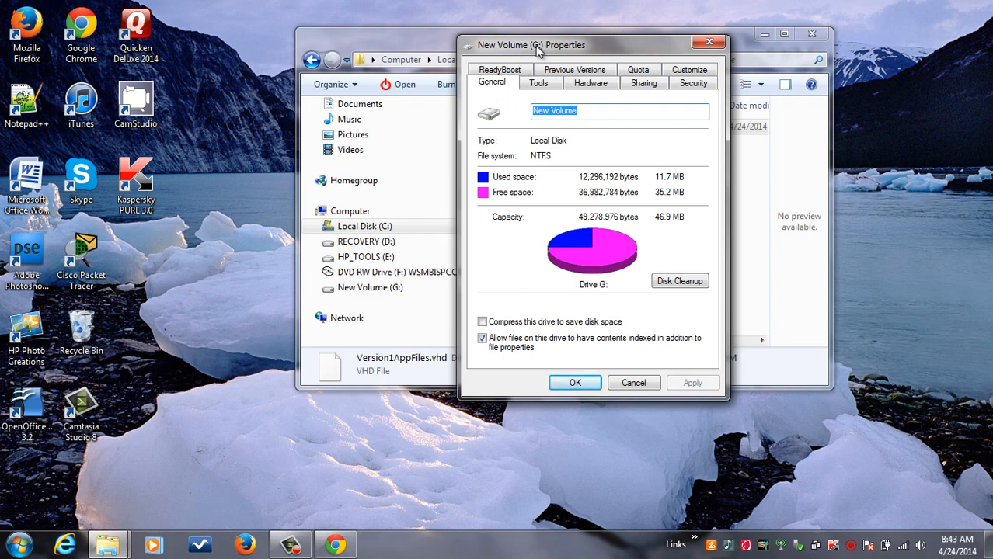
{"action": "left_click_drag", "start_coordinate": [537, 48], "coordinate": [609, 49]}
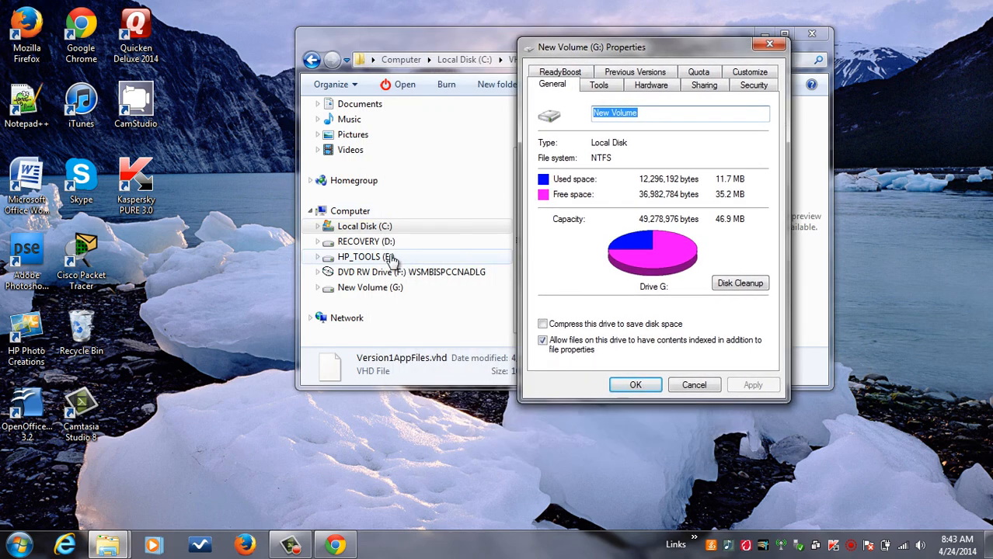
{"action": "left_click", "coordinate": [376, 229]}
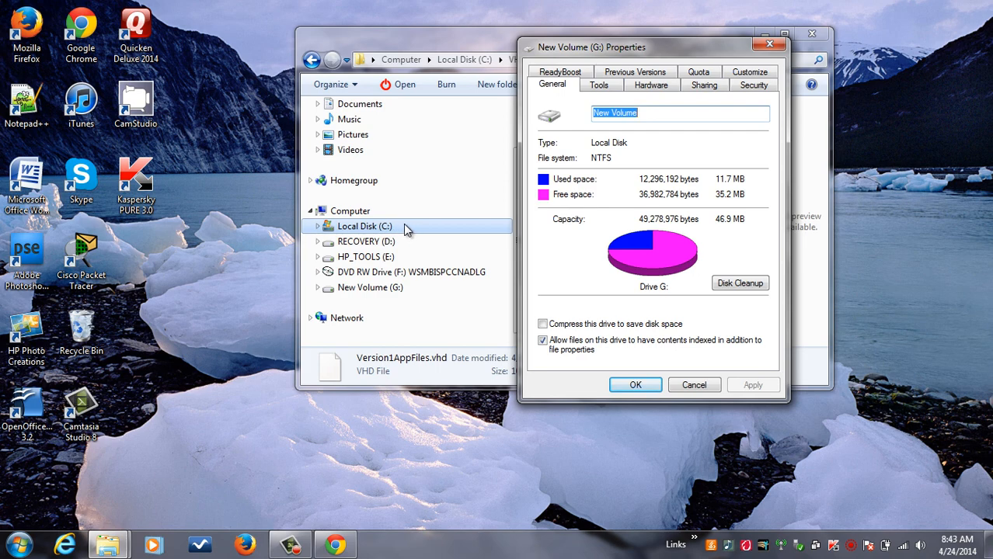
{"action": "left_click_drag", "start_coordinate": [571, 48], "coordinate": [522, 40]}
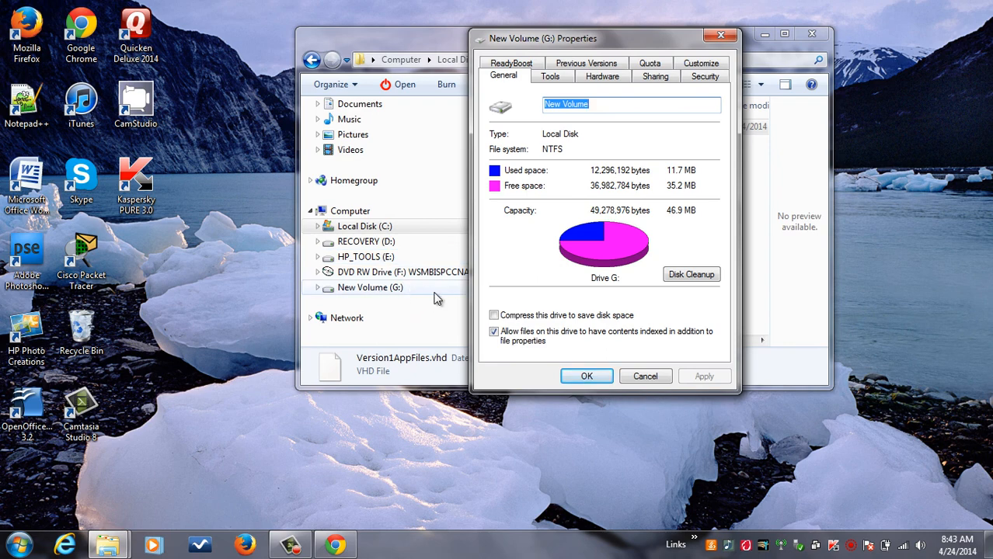
{"action": "left_click_drag", "start_coordinate": [600, 41], "coordinate": [470, 53]}
{"action": "left_click", "coordinate": [515, 388]}
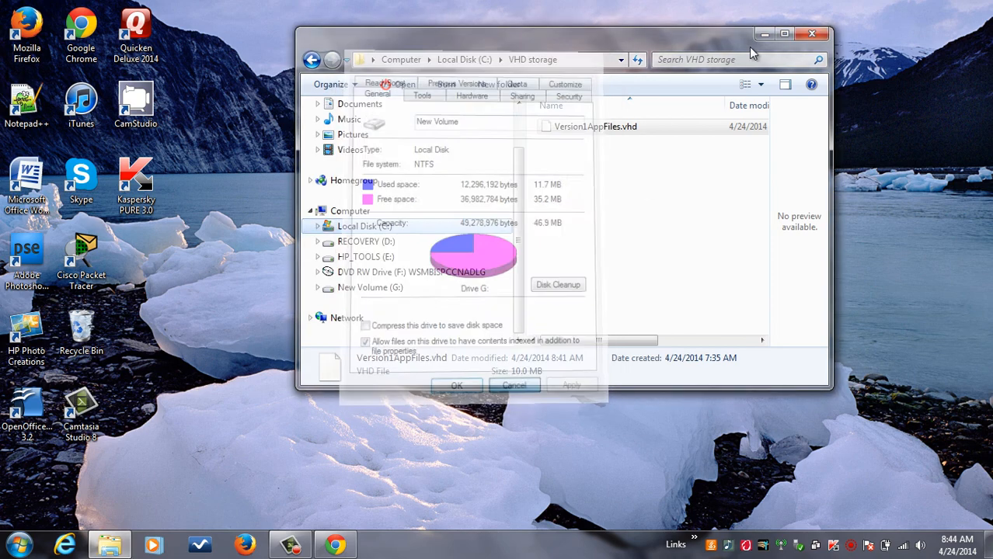
{"action": "left_click", "coordinate": [812, 33]}
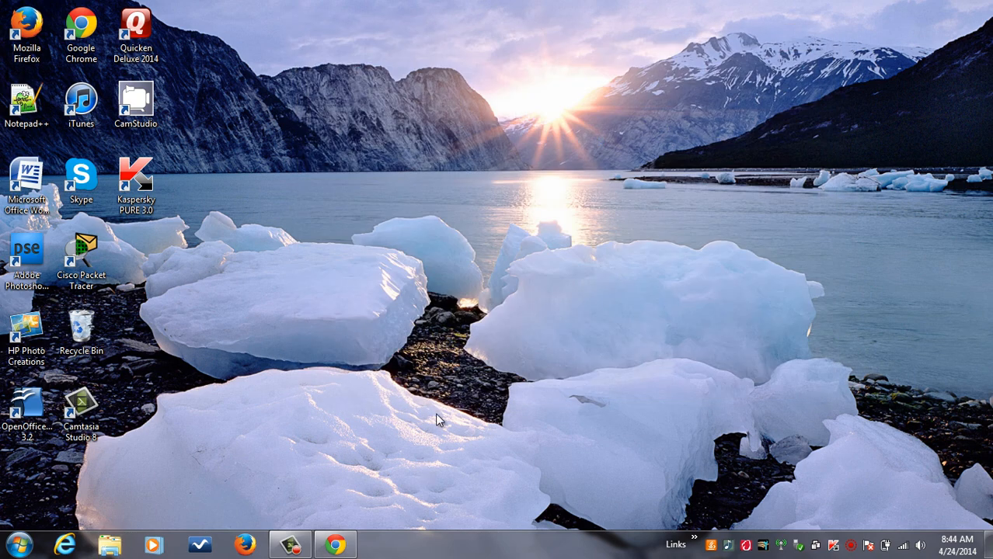
{"action": "left_click", "coordinate": [291, 544]}
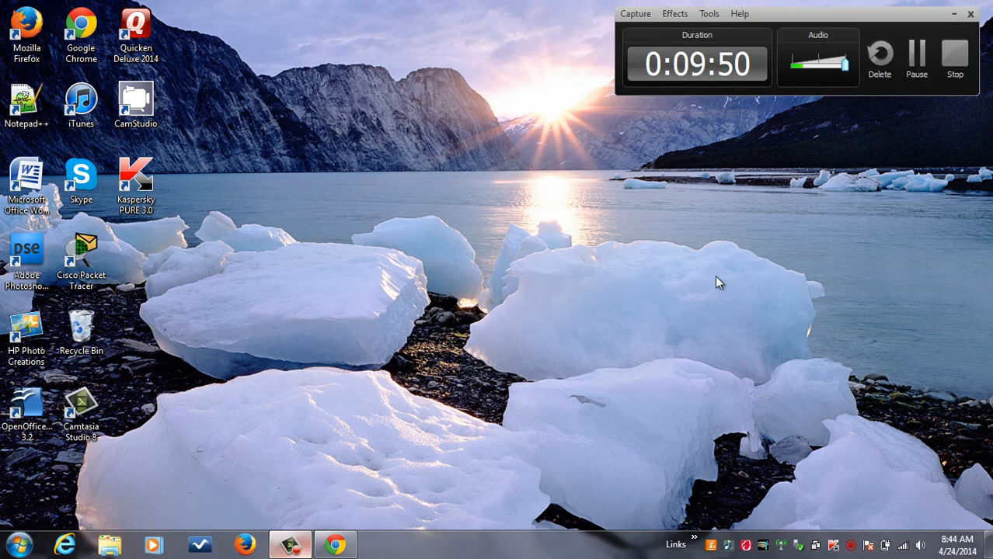